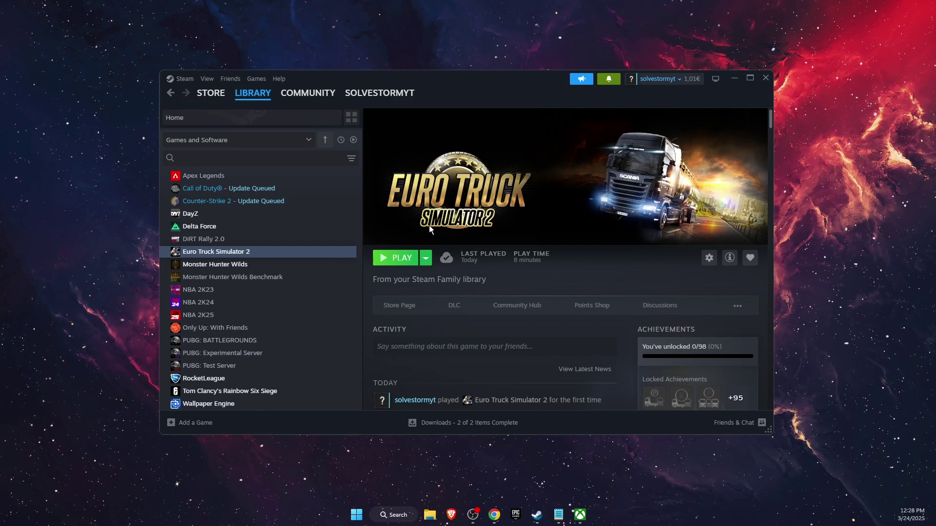
Open Task Manager with Ctrl+Shift+Esc.
{"action": "right_click", "coordinate": [351, 512]}
{"action": "key", "text": "Escape"}
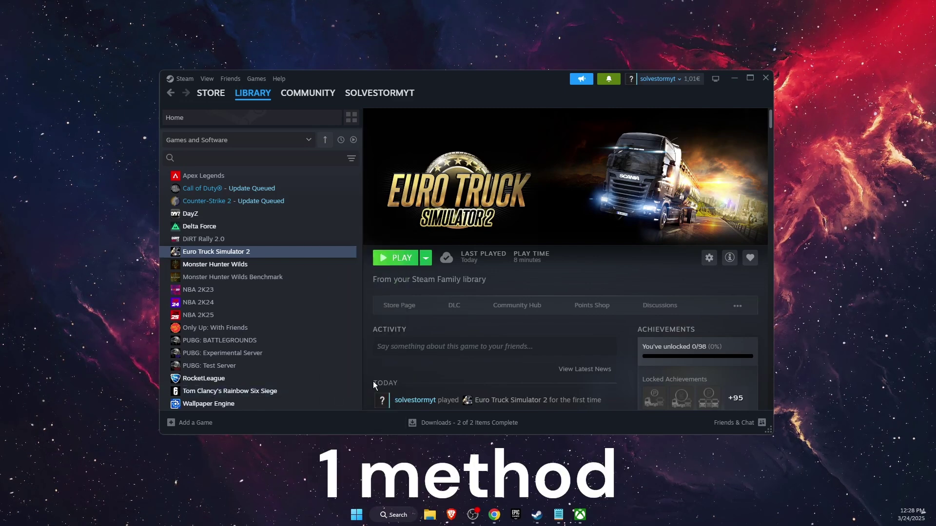
{"action": "key", "text": "ctrl+shift+Escape"}
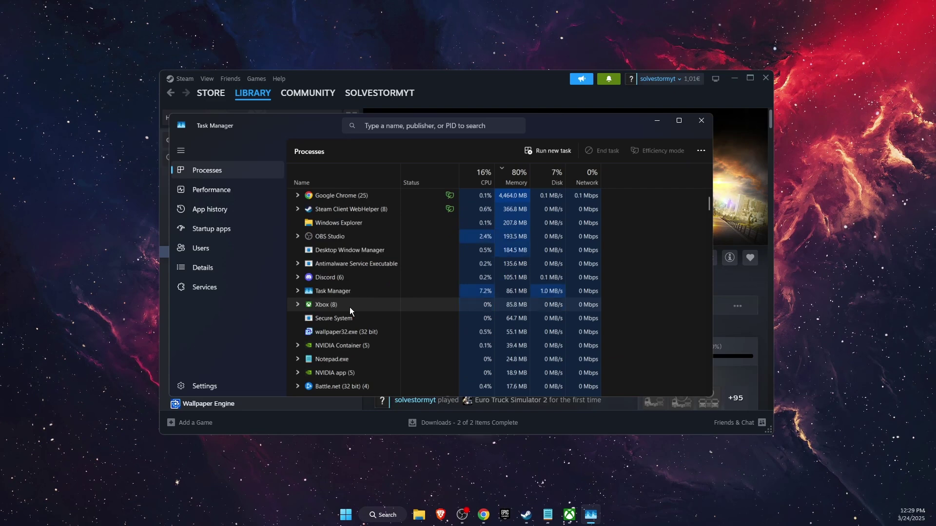
Review the OBS Studio, Windows Explorer, Discord and Xbox processes and their End task options.
{"action": "right_click", "coordinate": [350, 236]}
{"action": "left_click", "coordinate": [340, 242]}
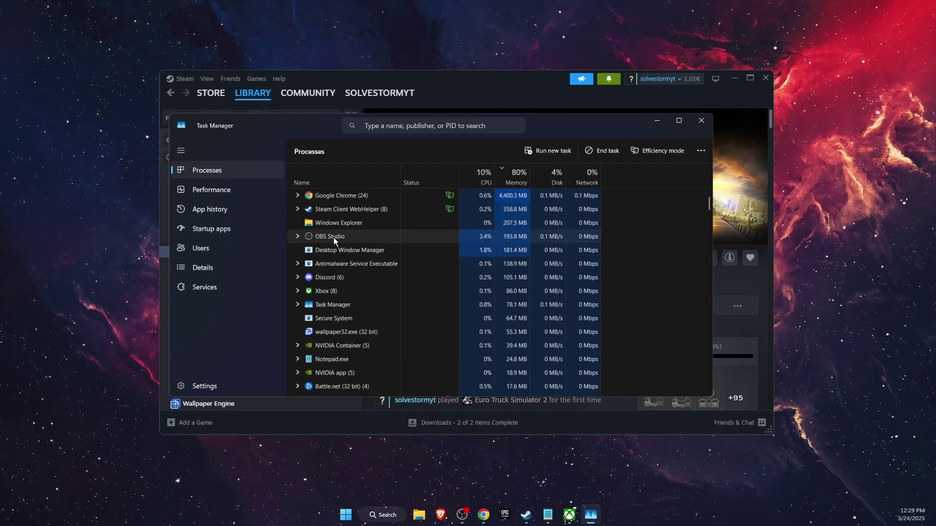
{"action": "left_click", "coordinate": [363, 223]}
{"action": "left_click", "coordinate": [364, 236]}
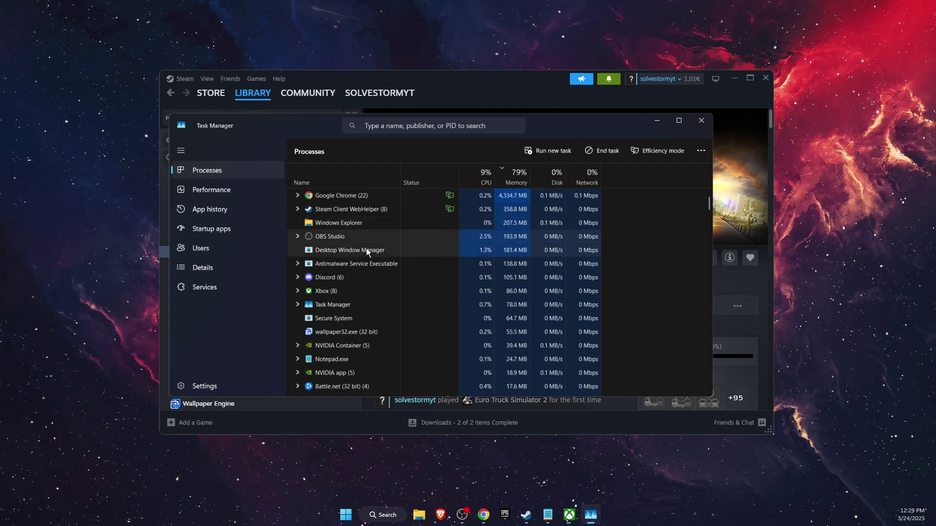
{"action": "left_click", "coordinate": [376, 277]}
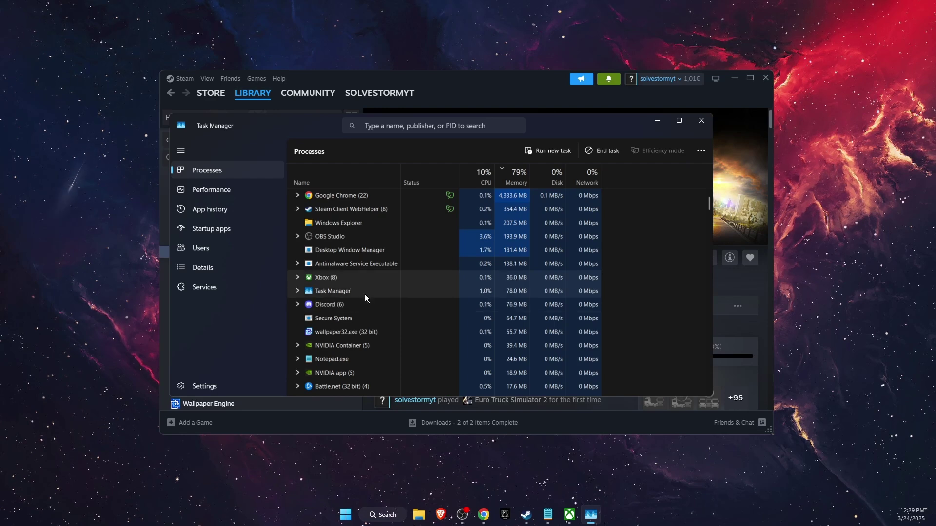
{"action": "right_click", "coordinate": [344, 275]}
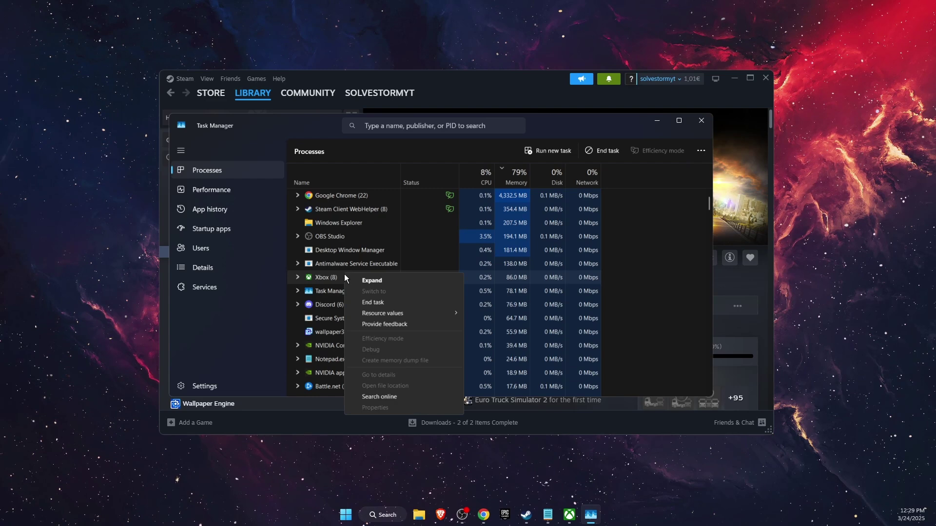
Close Task Manager, search 'steam' and bring up Run as administrator for the Steam app.
{"action": "left_click", "coordinate": [700, 120]}
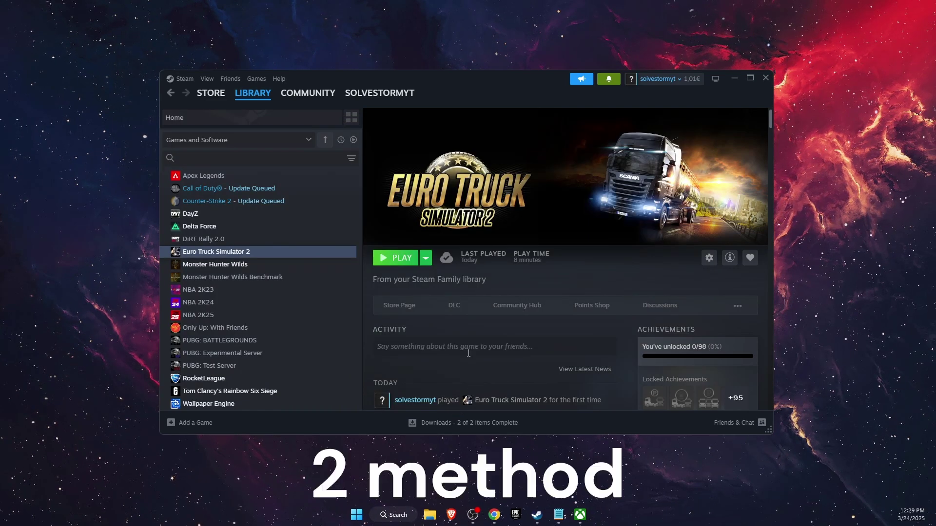
{"action": "left_click", "coordinate": [391, 514]}
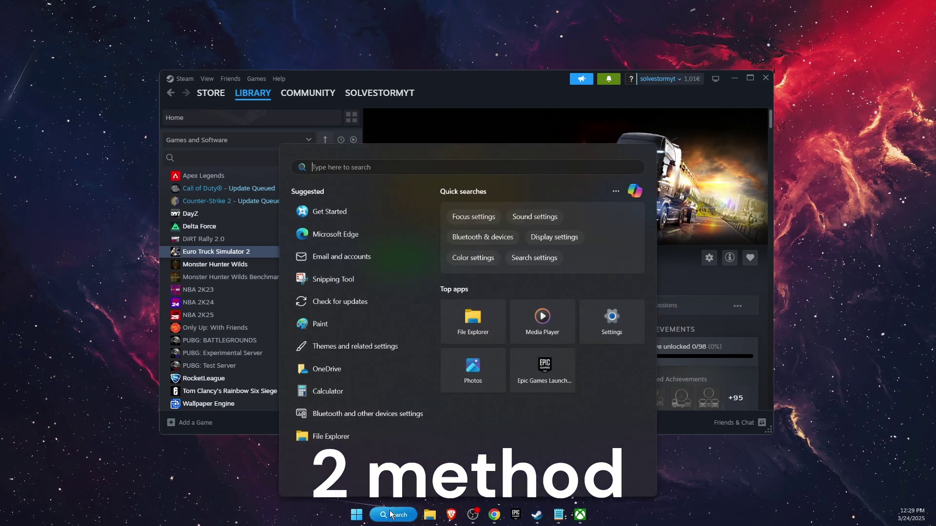
{"action": "type", "text": "steam"}
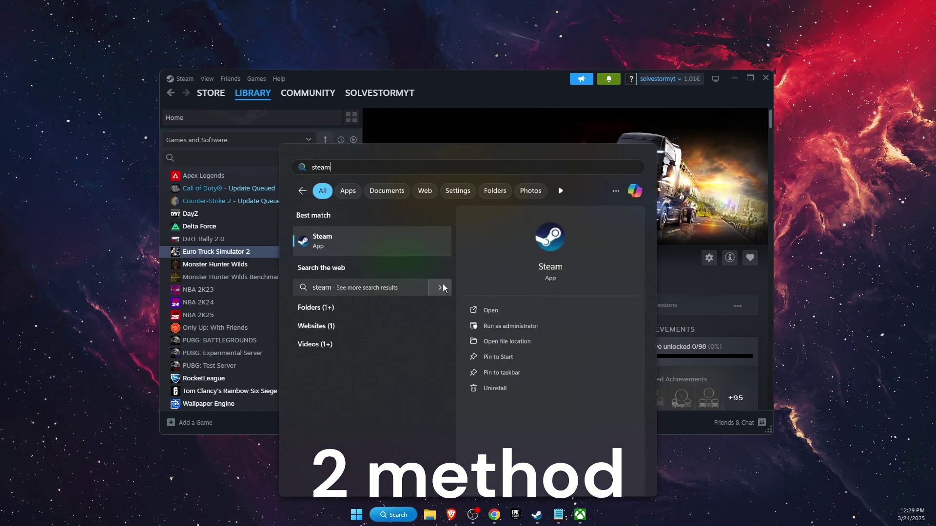
{"action": "right_click", "coordinate": [401, 250]}
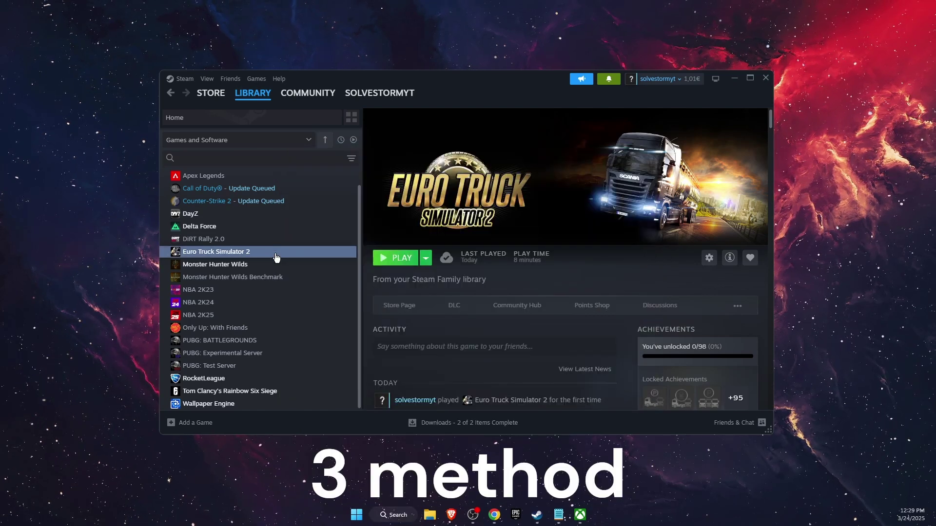
{"action": "right_click", "coordinate": [272, 252]}
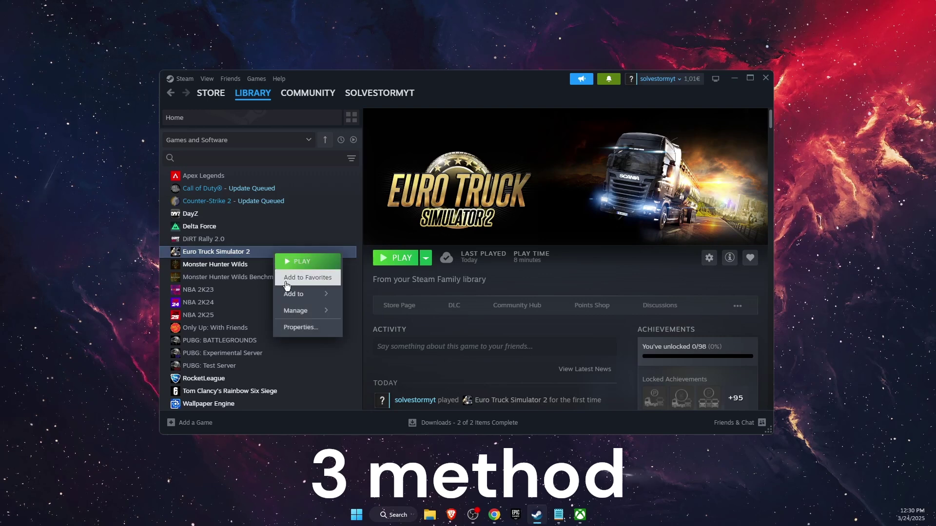
{"action": "left_click", "coordinate": [306, 325]}
{"action": "left_click", "coordinate": [308, 202]}
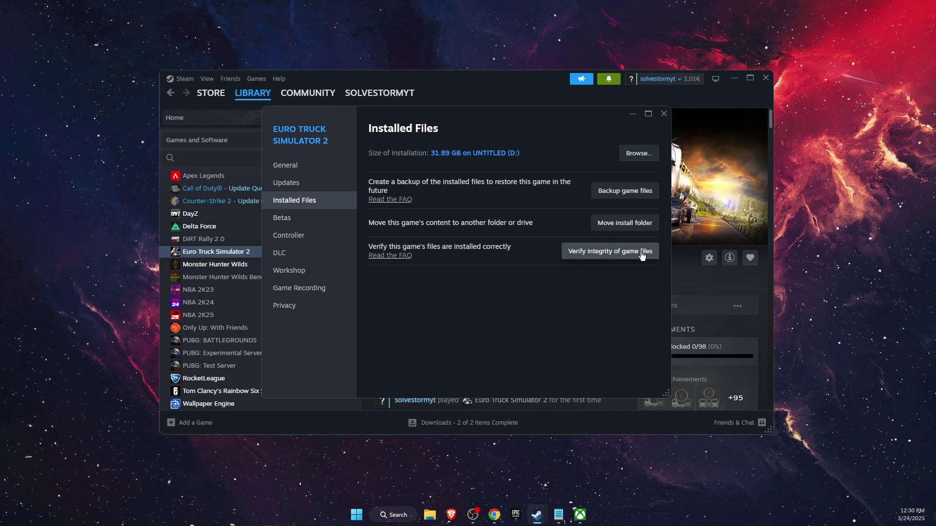
Launch Euro Truck Simulator 2 in safe mode (64-bit), always using that option.
{"action": "left_click", "coordinate": [663, 113]}
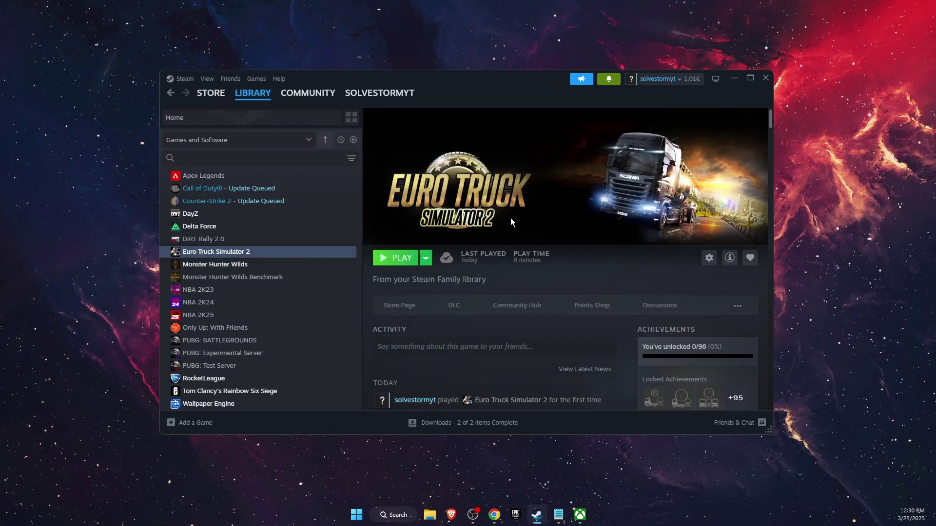
{"action": "left_click", "coordinate": [390, 257]}
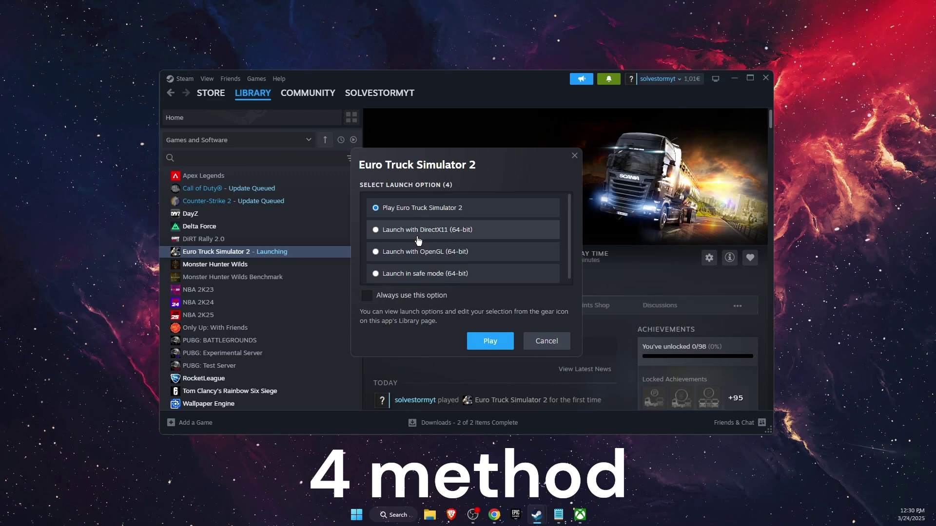
{"action": "left_click", "coordinate": [417, 274]}
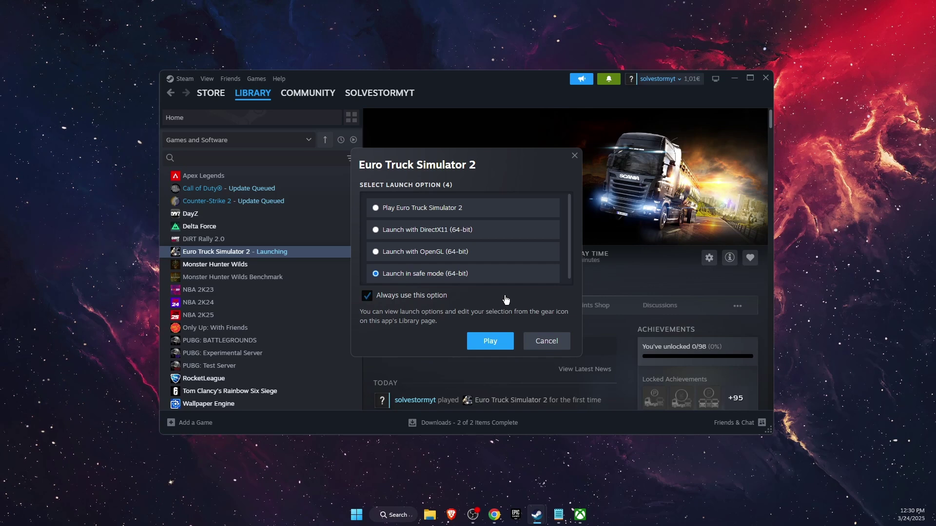
{"action": "left_click", "coordinate": [546, 341]}
Search 'wind' to open Windows Defender Firewall.
{"action": "left_click", "coordinate": [393, 515]}
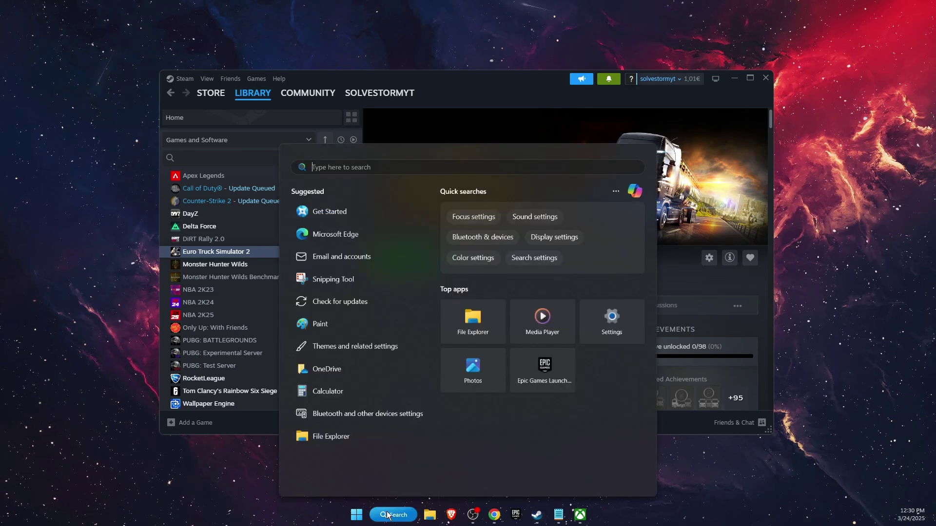
{"action": "type", "text": "wind"}
{"action": "key", "text": "Return"}
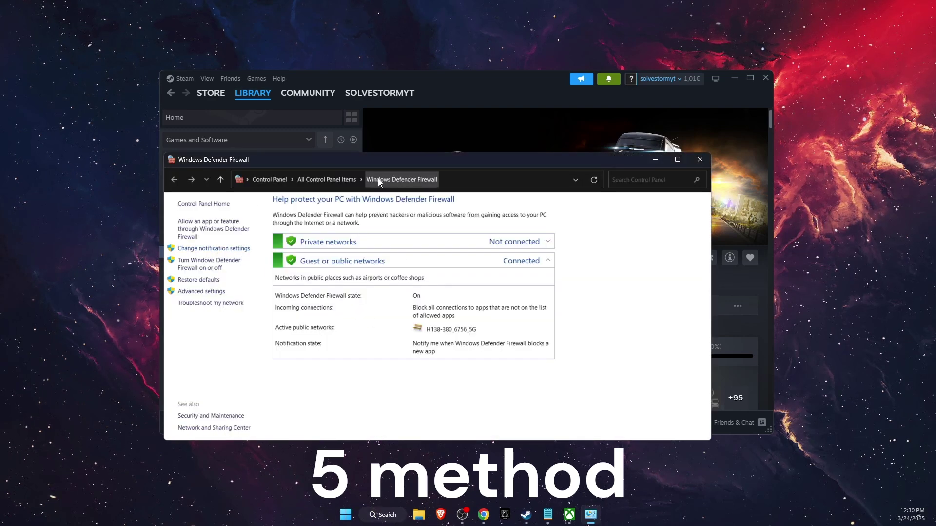
Confirm Euro Truck Simulator 2 is allowed on private and public networks, then close the list.
{"action": "left_click", "coordinate": [211, 230]}
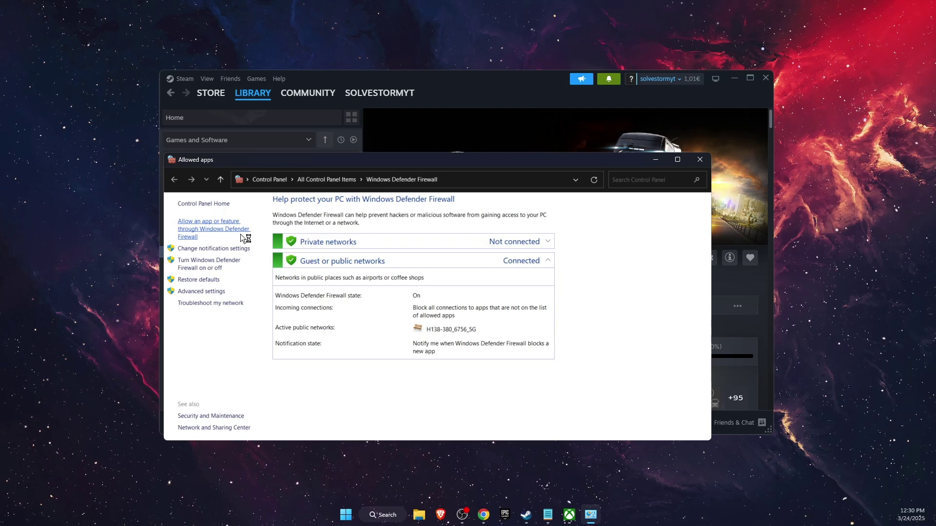
{"action": "left_click", "coordinate": [548, 234]}
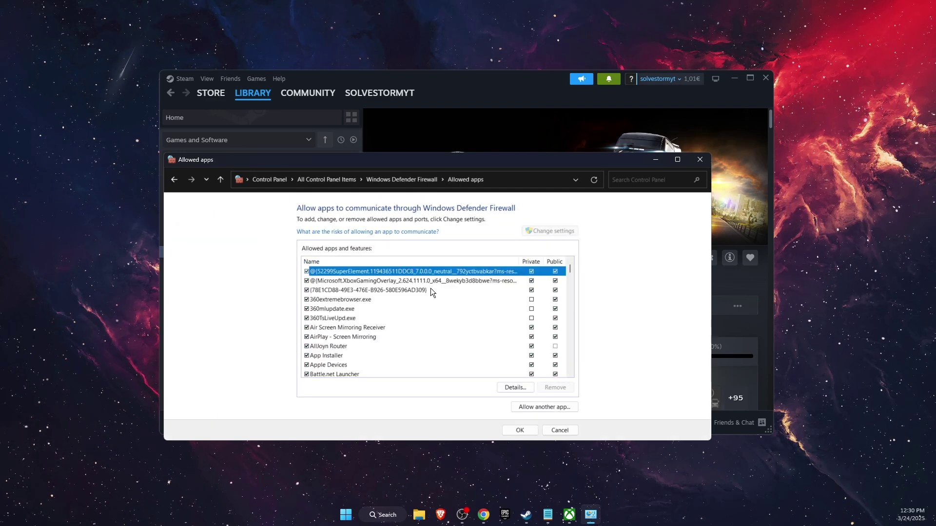
{"action": "scroll", "coordinate": [348, 327], "scroll_direction": "down", "scroll_amount": 6}
{"action": "scroll", "coordinate": [350, 329], "scroll_direction": "down", "scroll_amount": 12}
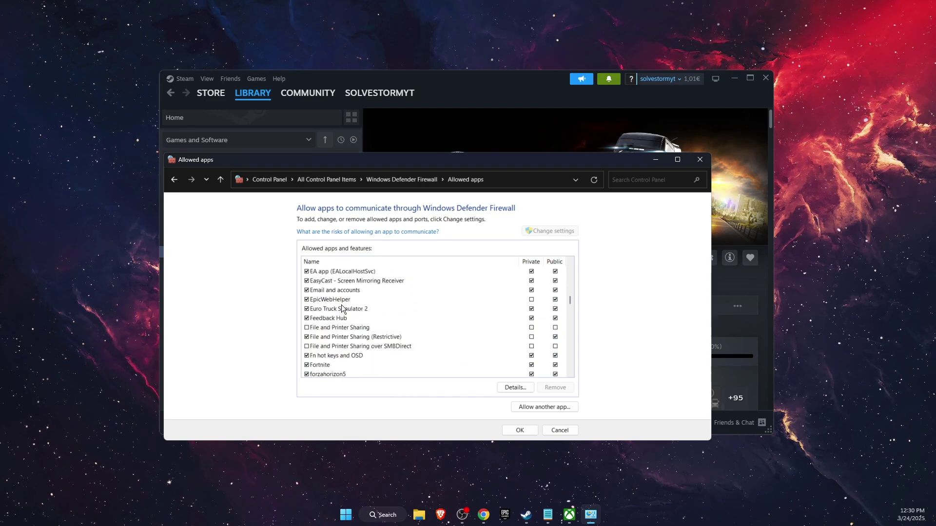
{"action": "left_click", "coordinate": [356, 310]}
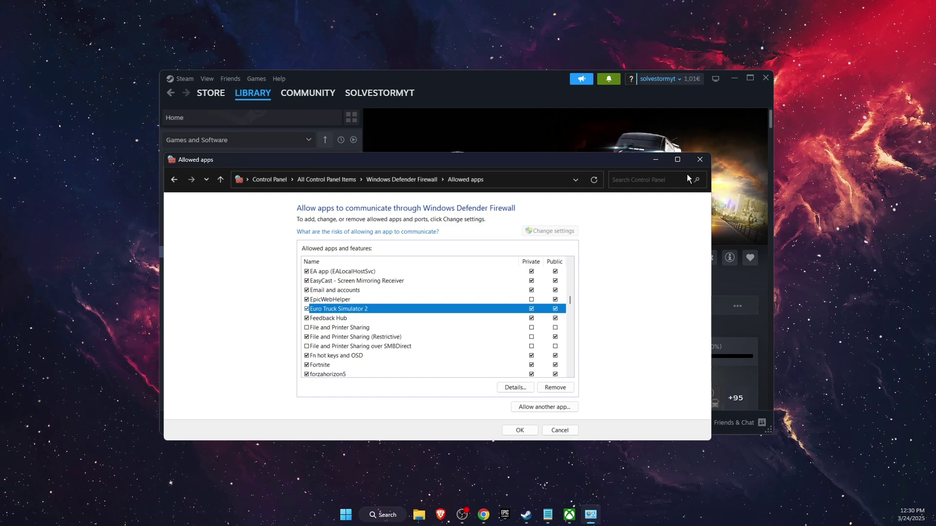
{"action": "left_click", "coordinate": [698, 160]}
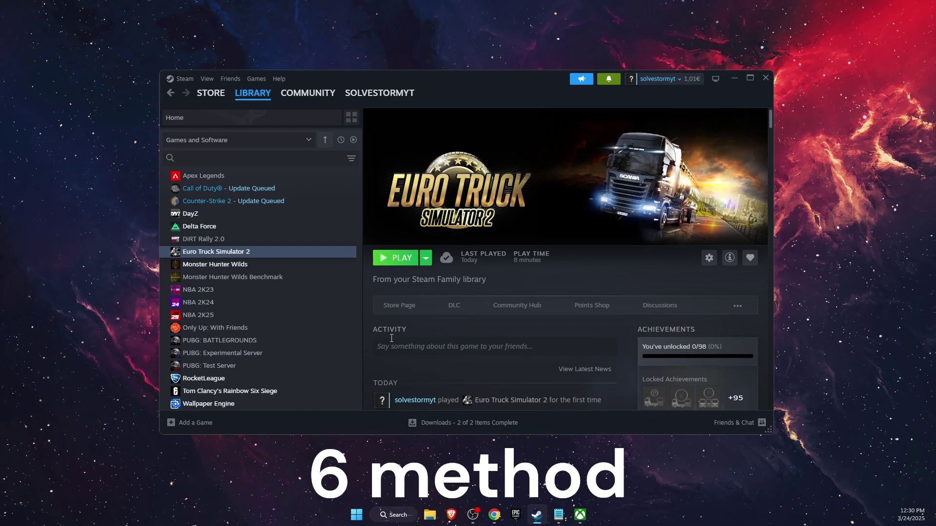
Open the Virus & threat protection settings in Windows Security.
{"action": "left_click", "coordinate": [394, 516]}
{"action": "type", "text": "vi"}
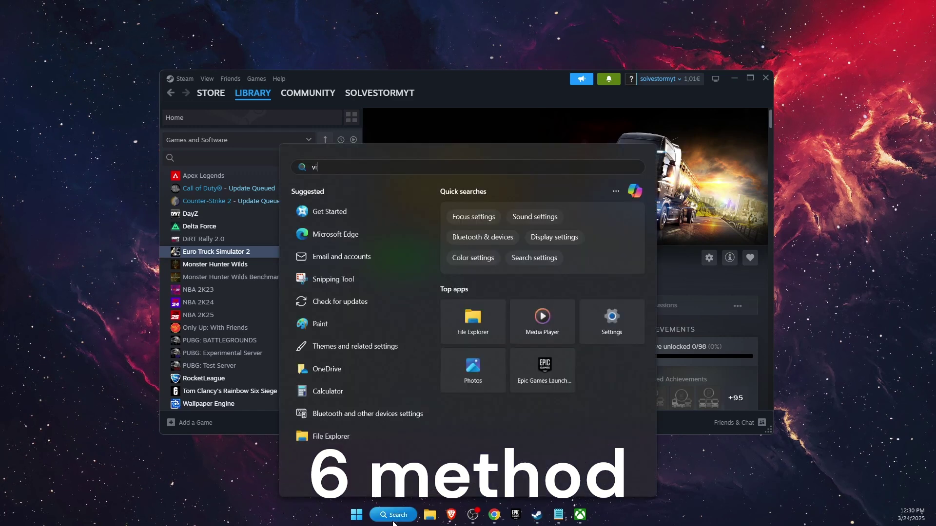
{"action": "type", "text": "rus & threat protection"}
{"action": "key", "text": "Return"}
{"action": "left_click", "coordinate": [387, 515]}
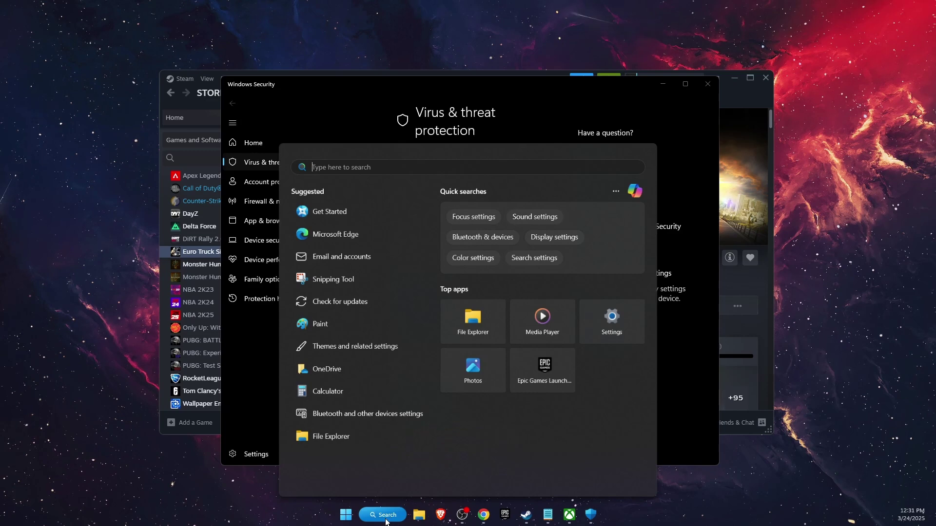
{"action": "left_click", "coordinate": [448, 131]}
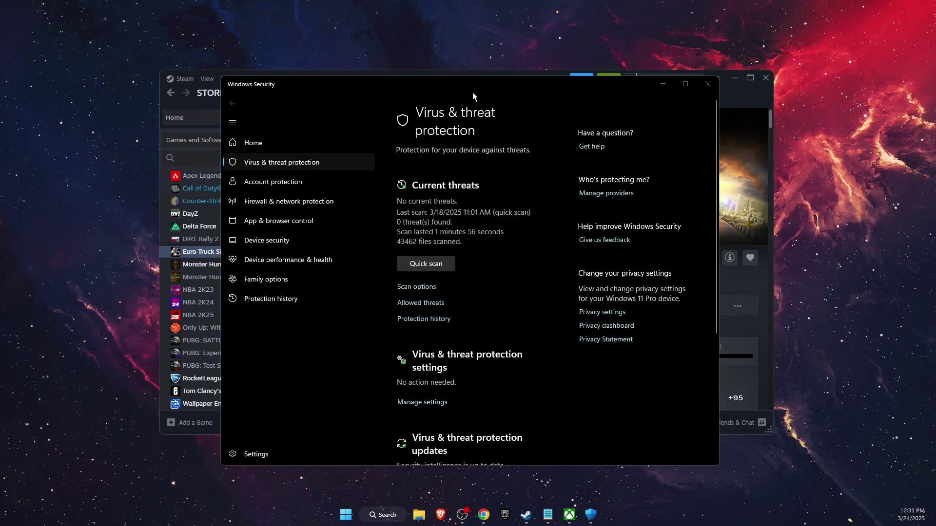
{"action": "scroll", "coordinate": [500, 309], "scroll_direction": "down", "scroll_amount": 3}
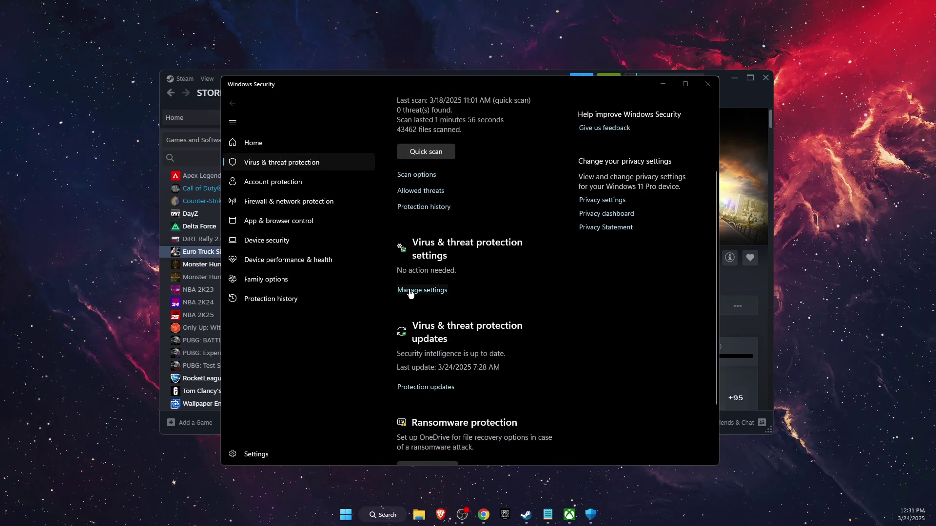
{"action": "left_click", "coordinate": [410, 291]}
Check the exclusions list shows eurotrucks2.exe with its full path, then close Windows Security.
{"action": "scroll", "coordinate": [477, 364], "scroll_direction": "down", "scroll_amount": 10}
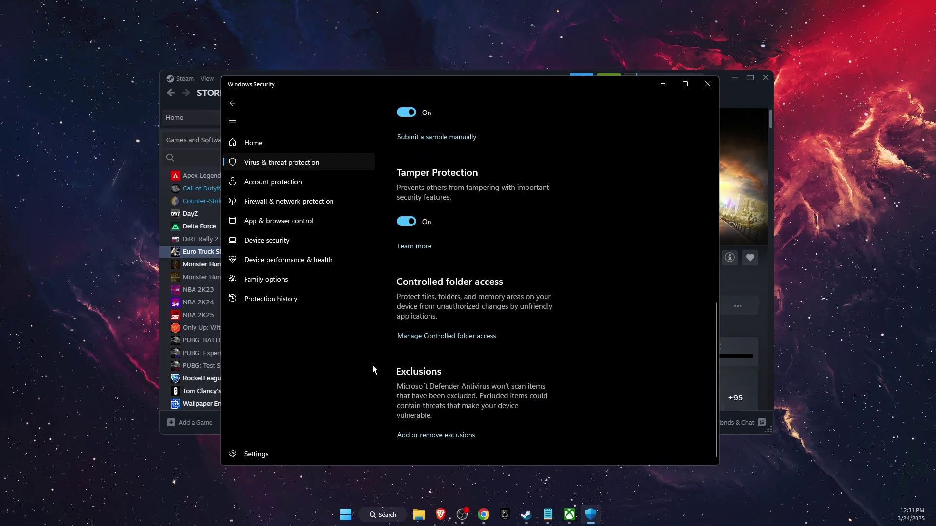
{"action": "left_click", "coordinate": [428, 436]}
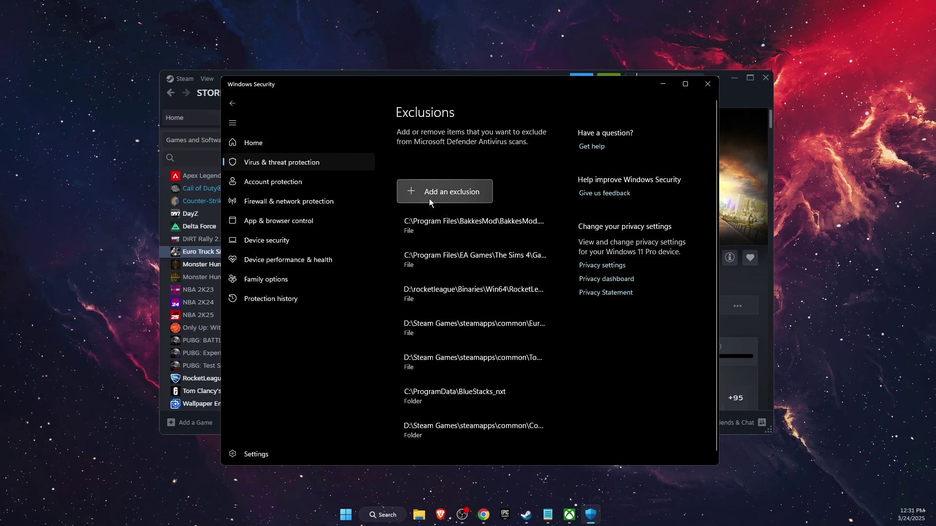
{"action": "left_click", "coordinate": [429, 195]}
{"action": "left_click", "coordinate": [493, 334]}
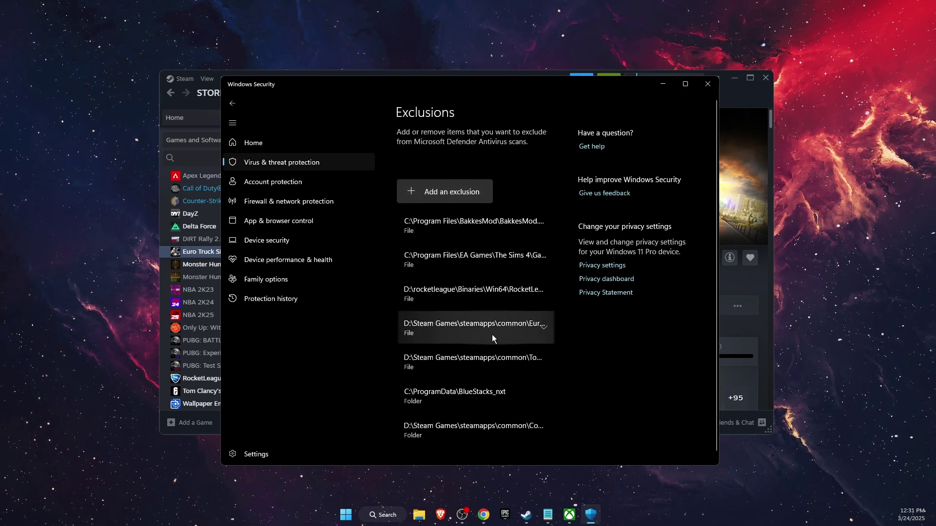
{"action": "left_click", "coordinate": [500, 328]}
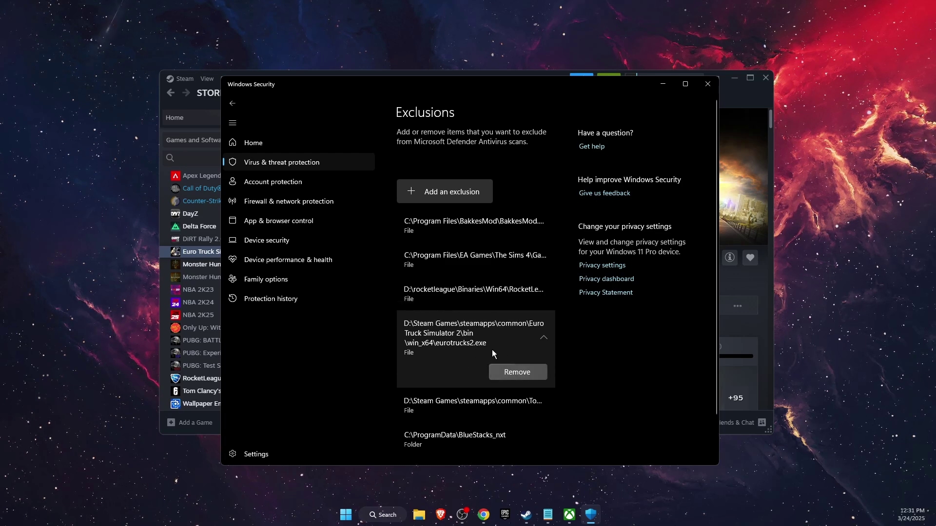
{"action": "left_click", "coordinate": [707, 85]}
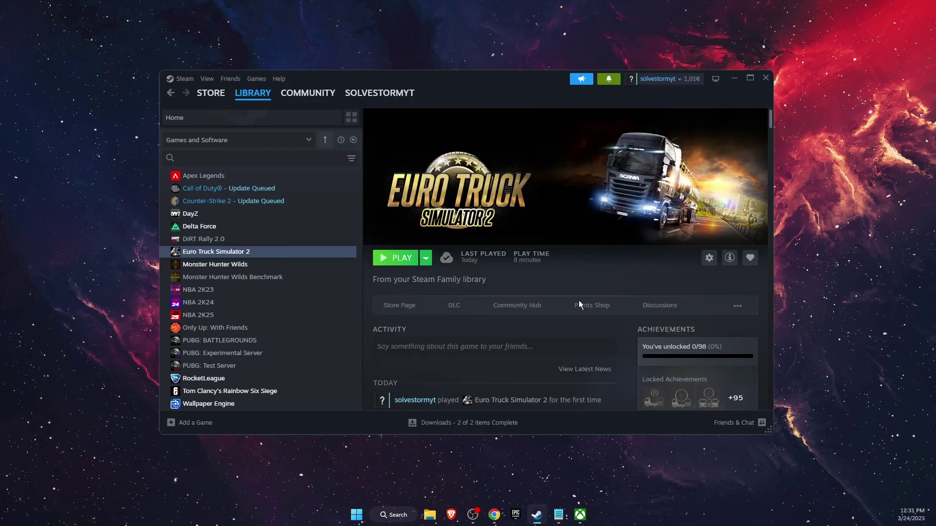
{"action": "left_click", "coordinate": [398, 515]}
{"action": "type", "text": "check for updates"}
{"action": "key", "text": "Return"}
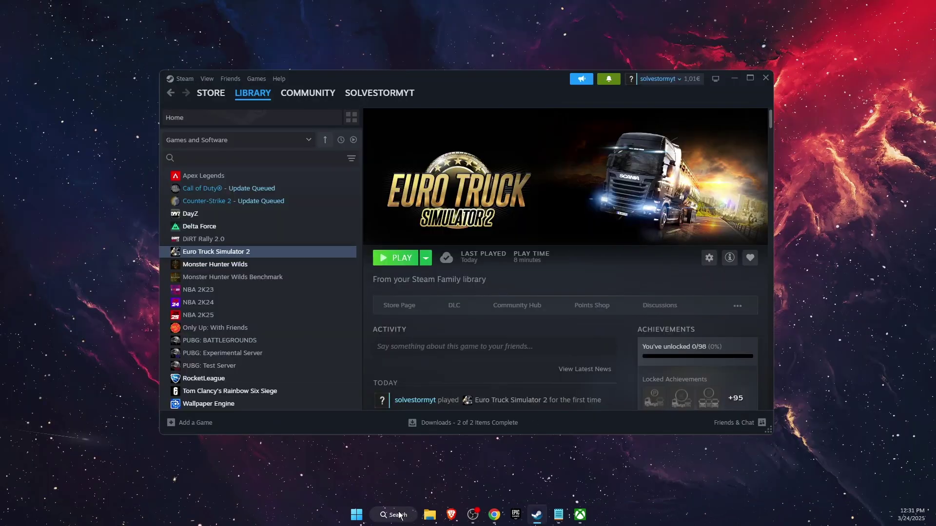
{"action": "left_click", "coordinate": [398, 515]}
{"action": "type", "text": "nvidia"}
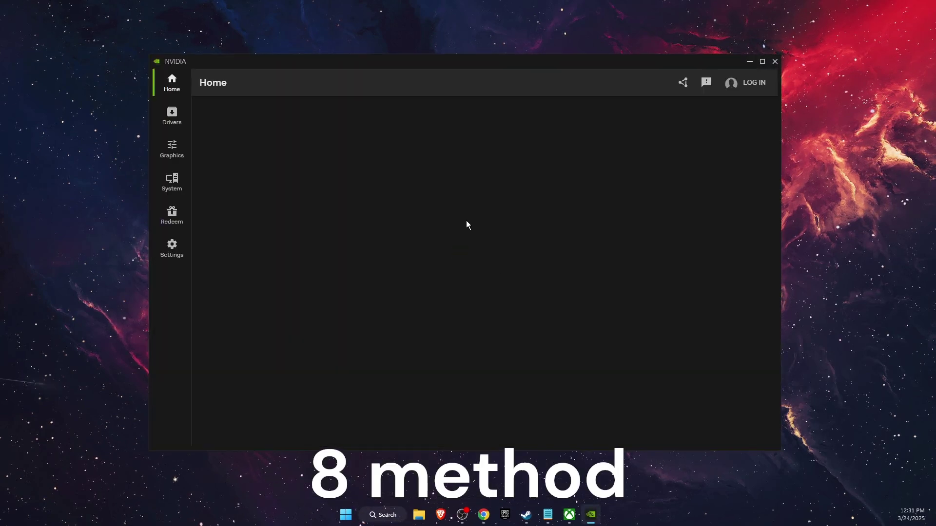
{"action": "left_click", "coordinate": [172, 116]}
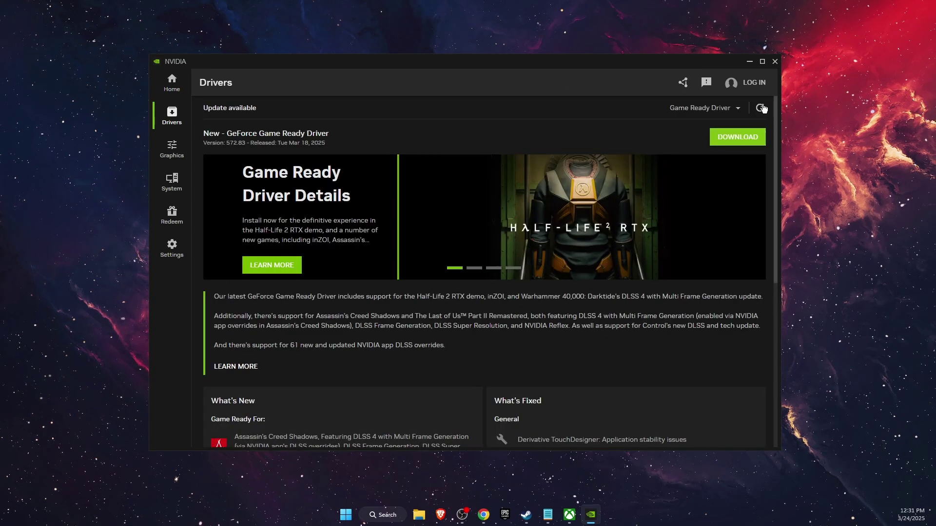
{"action": "left_click", "coordinate": [774, 62]}
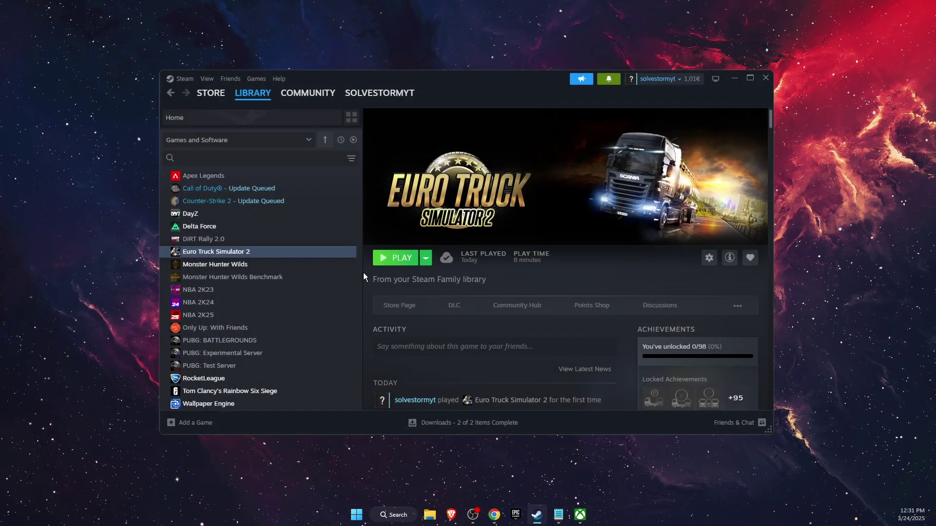
Browse Euro Truck Simulator 2's install folder from Properties > Installed Files.
{"action": "right_click", "coordinate": [281, 252]}
{"action": "mouse_move", "coordinate": [308, 313]}
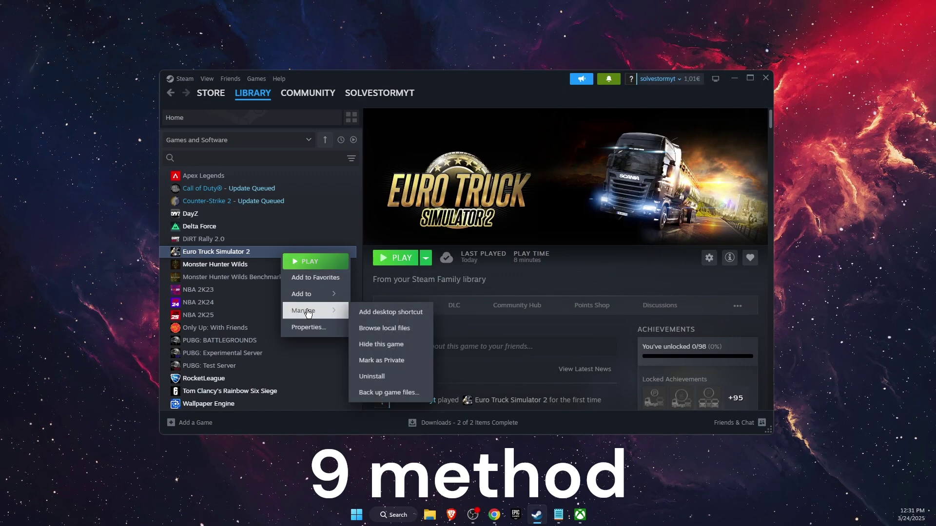
{"action": "left_click", "coordinate": [307, 327]}
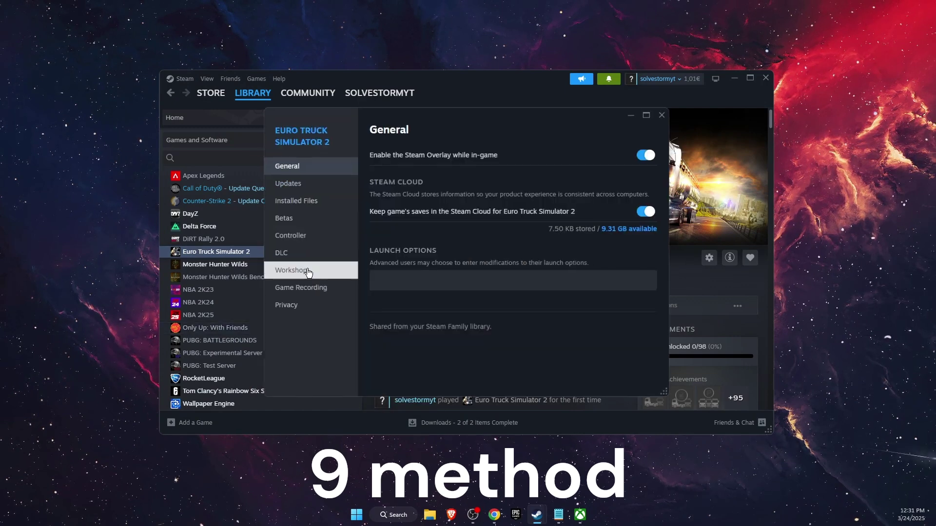
{"action": "left_click", "coordinate": [310, 201]}
{"action": "left_click", "coordinate": [637, 153]}
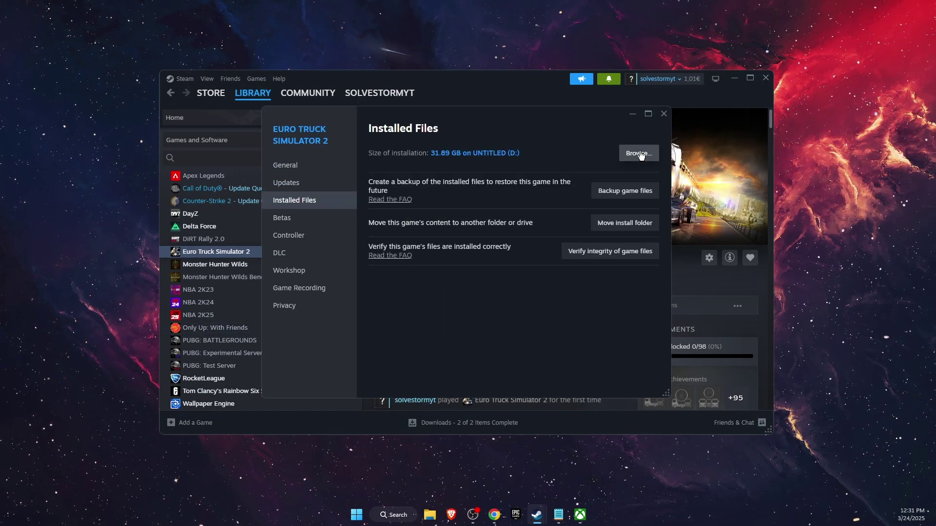
Set bin\win_x64\eurotrucks2.exe to run as administrator in its Compatibility properties and apply.
{"action": "double_click", "coordinate": [248, 278]}
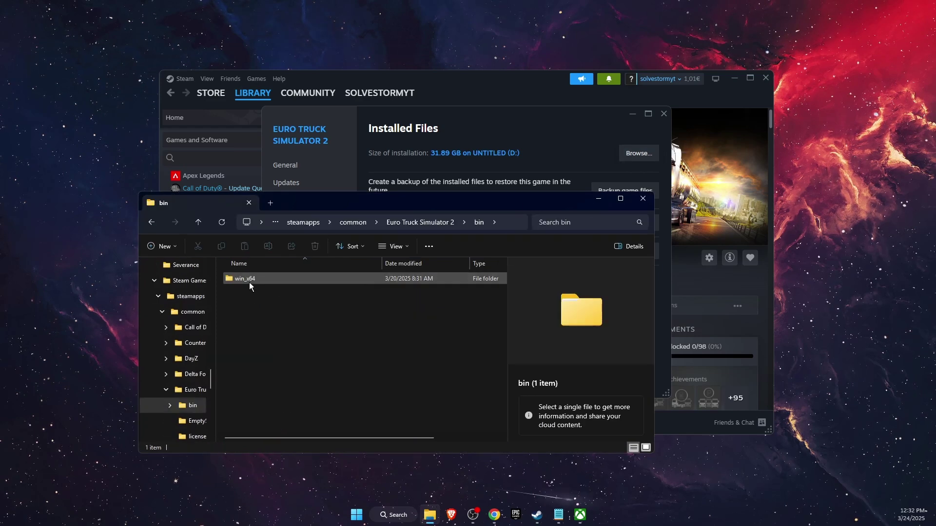
{"action": "double_click", "coordinate": [250, 281]}
{"action": "left_click", "coordinate": [278, 307]}
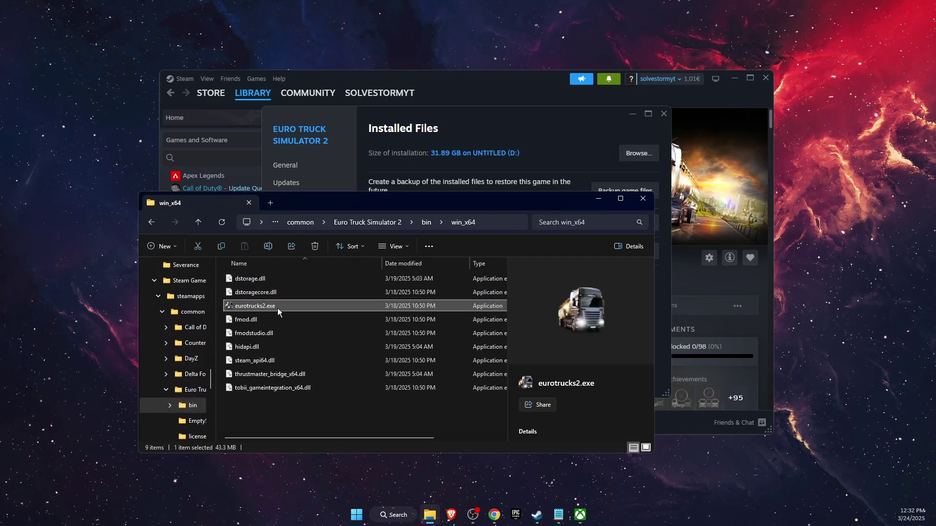
{"action": "right_click", "coordinate": [277, 305]}
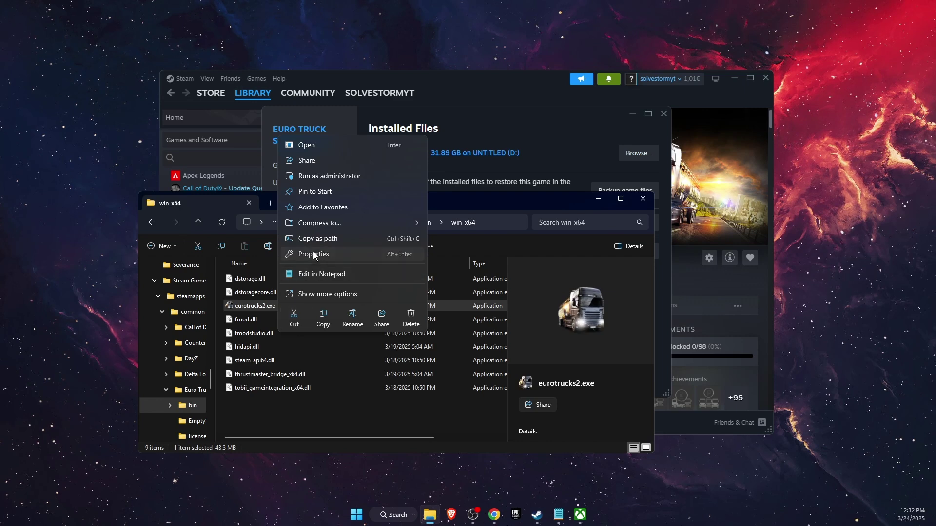
{"action": "left_click", "coordinate": [312, 310]}
{"action": "left_click", "coordinate": [148, 263]}
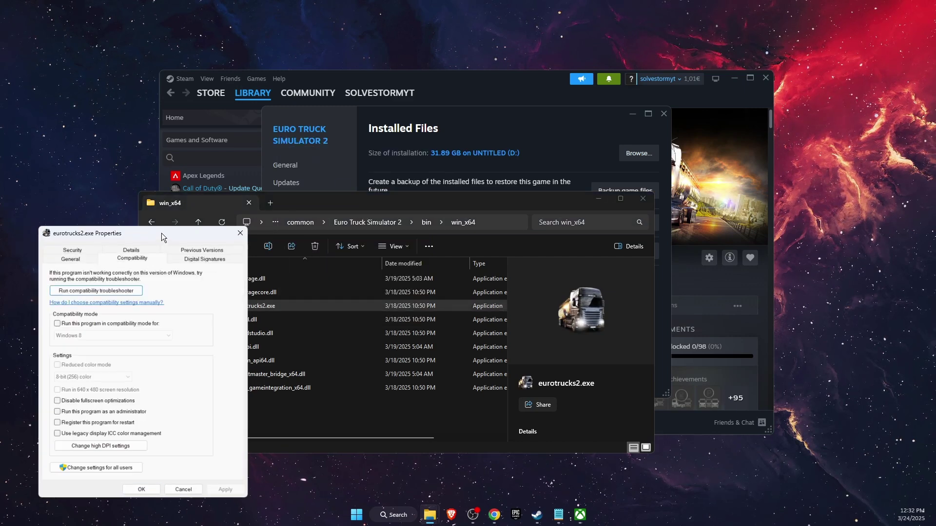
{"action": "left_click_drag", "start_coordinate": [425, 170], "coordinate": [425, 171]}
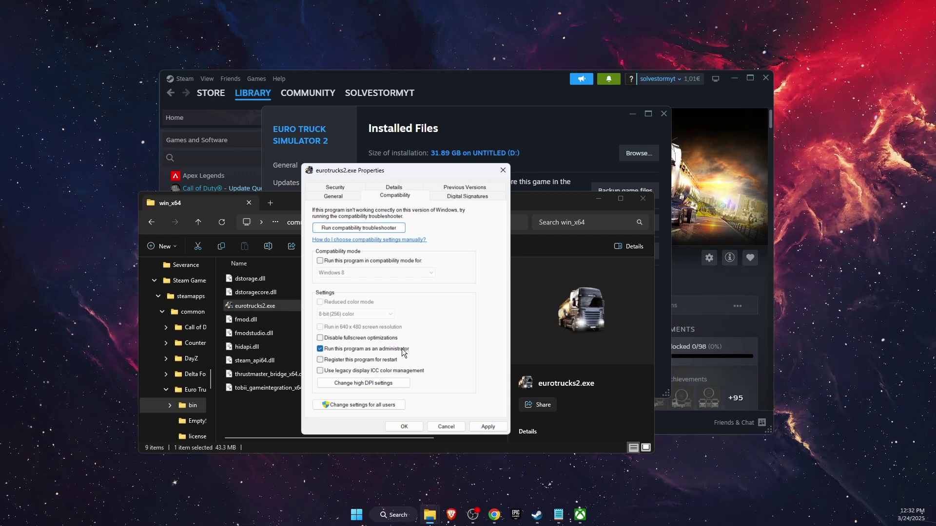
{"action": "left_click", "coordinate": [488, 427]}
{"action": "left_click", "coordinate": [404, 427]}
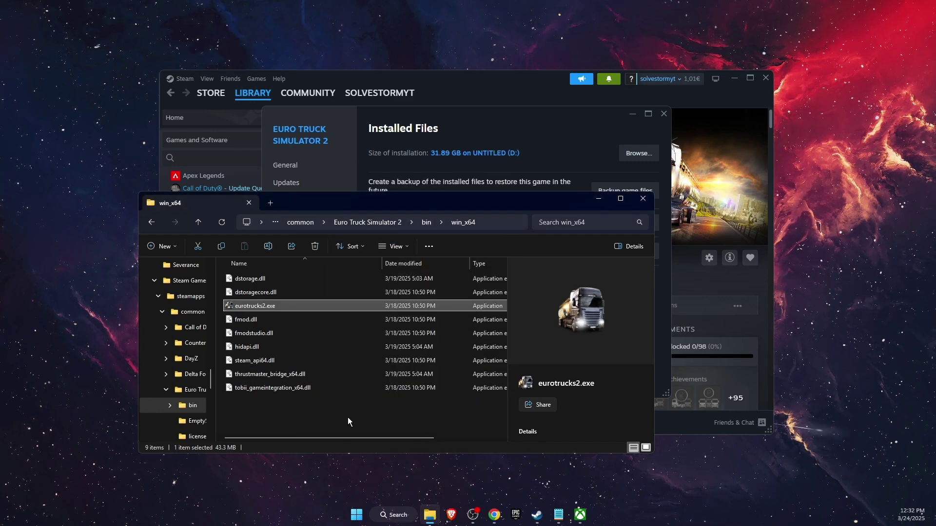
Close Explorer, check Move install folder's drive list (Local Drive C:), cancel, and close Properties.
{"action": "left_click", "coordinate": [644, 197]}
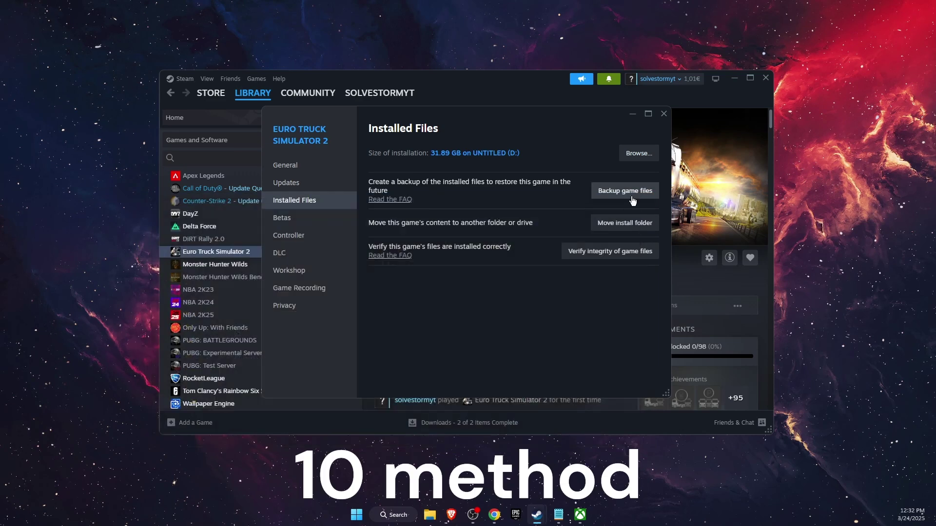
{"action": "left_click", "coordinate": [621, 227]}
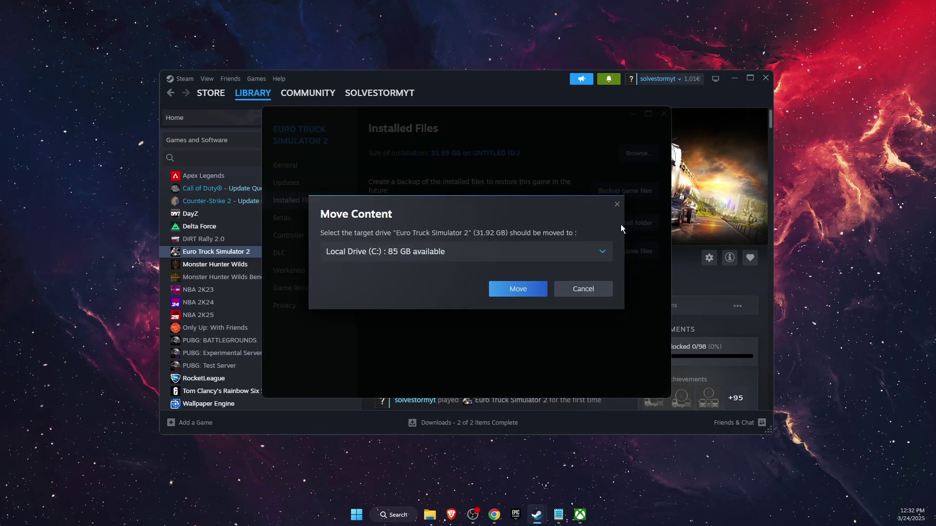
{"action": "left_click", "coordinate": [370, 249]}
{"action": "left_click", "coordinate": [396, 283]}
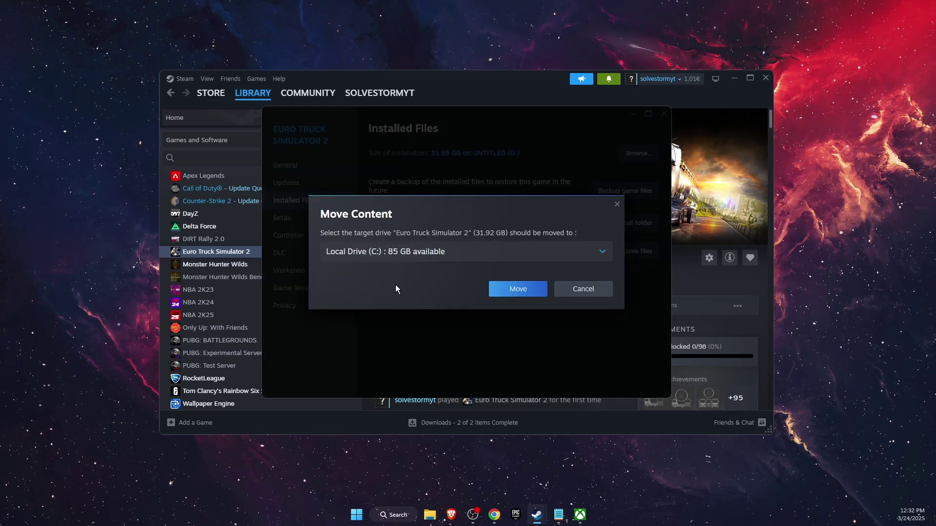
{"action": "left_click", "coordinate": [583, 291]}
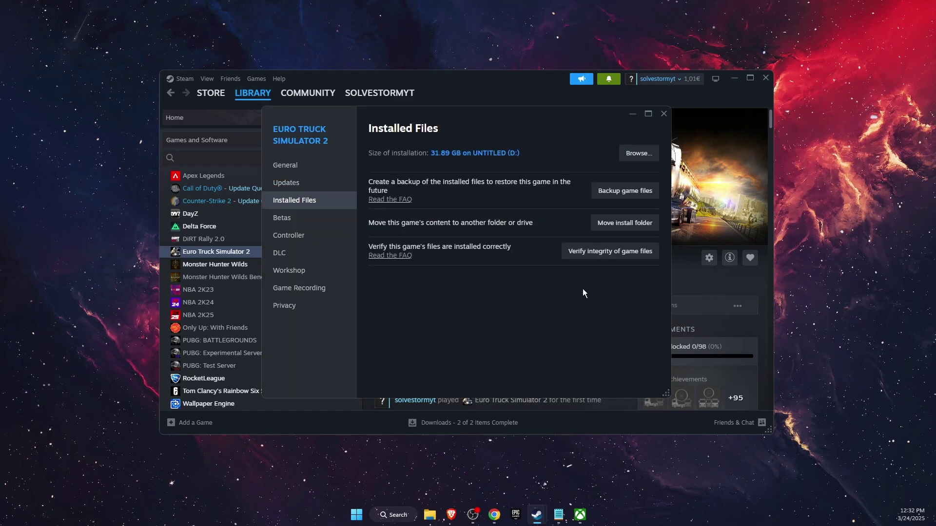
{"action": "left_click", "coordinate": [664, 114]}
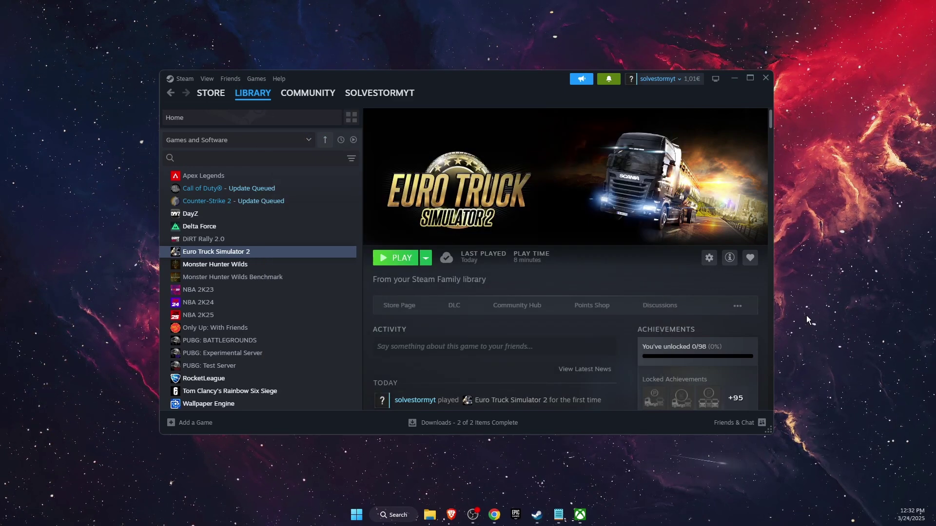